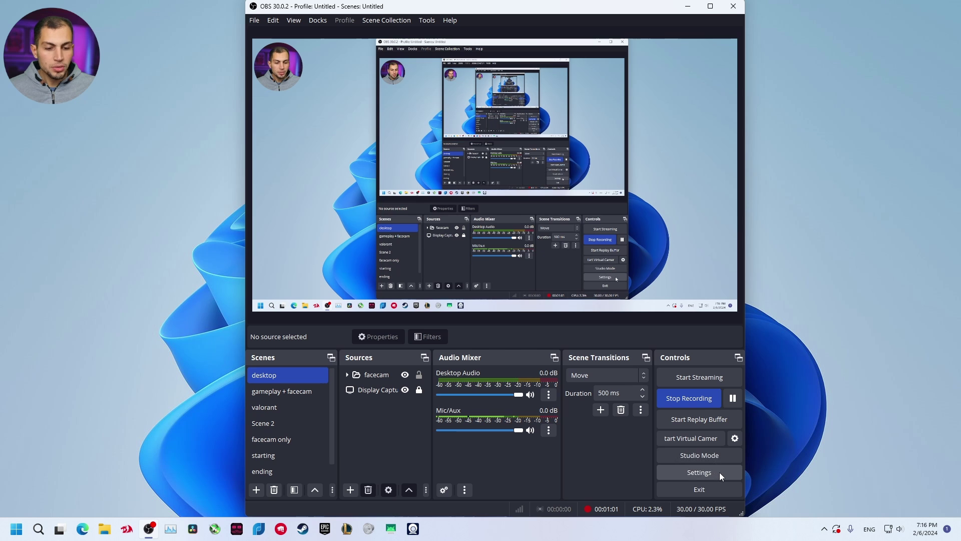
# Open the OBS audio settings and show the device choices for Mic/Auxiliary Audio.
pyautogui.click(720, 472)
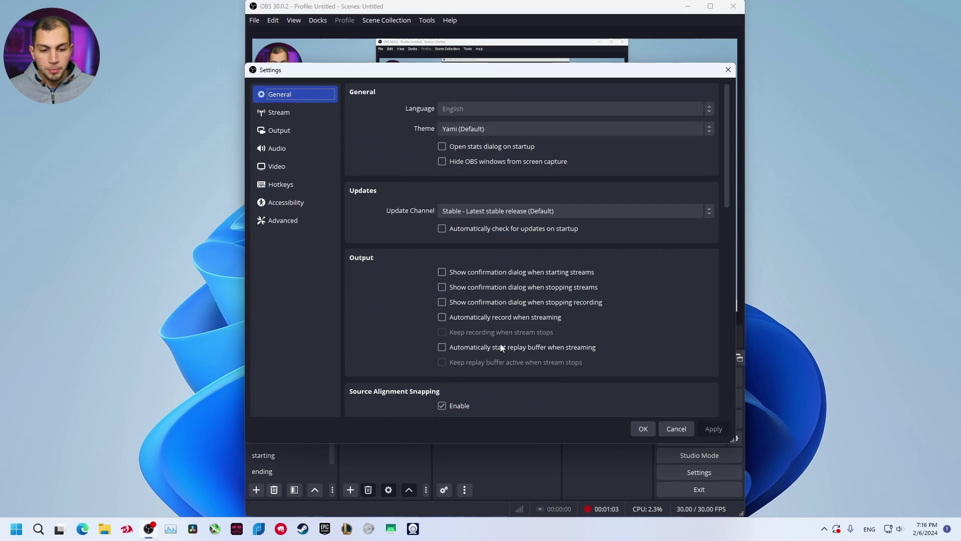
pyautogui.click(295, 148)
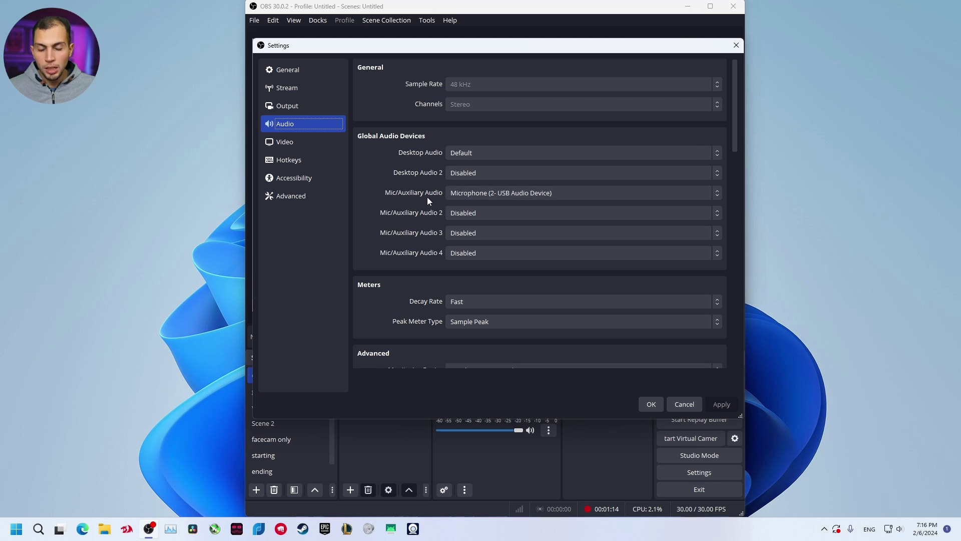
pyautogui.click(523, 194)
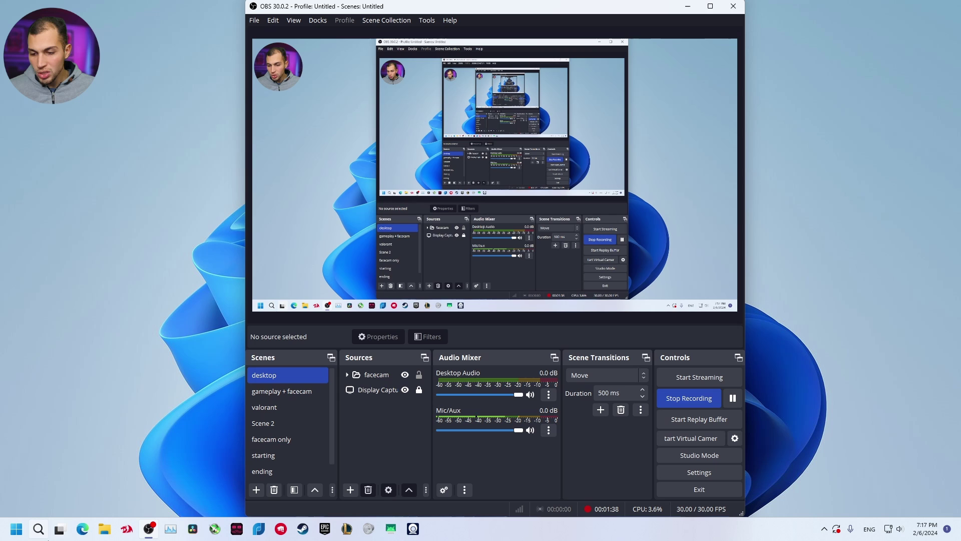
# Open the Windows Control Panel sound settings and view the level settings of the 2- USB Audio Device microphone.
pyautogui.click(38, 529)
pyautogui.write('control Panel')
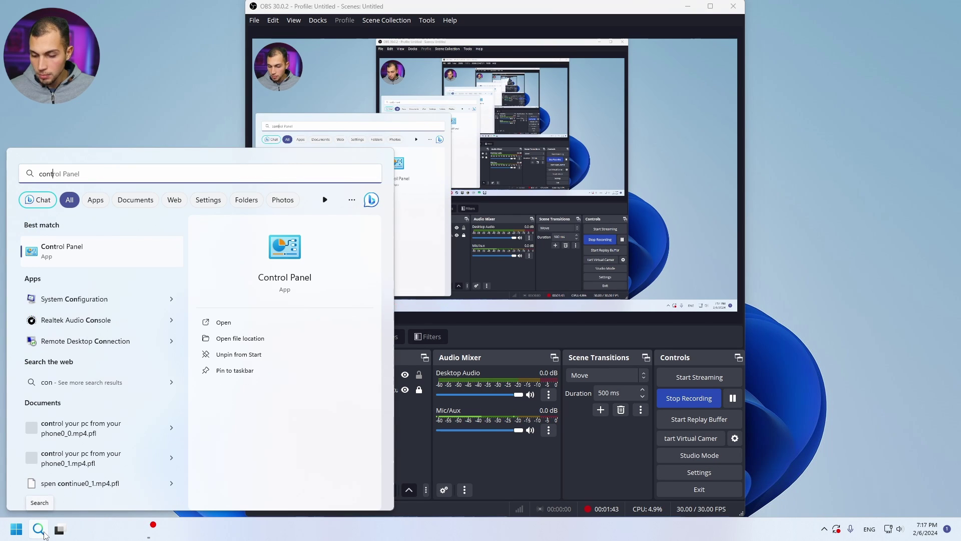
pyautogui.press('Return')
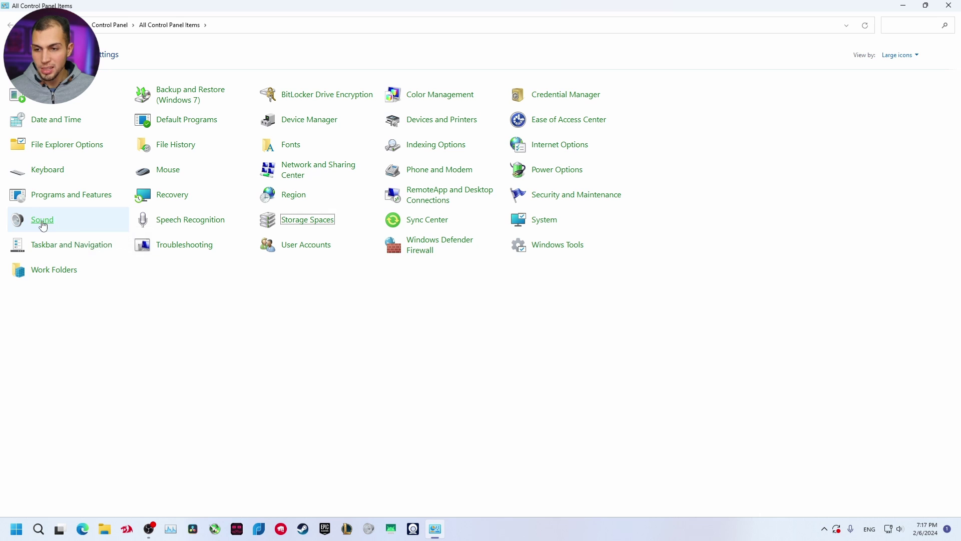
pyautogui.click(42, 221)
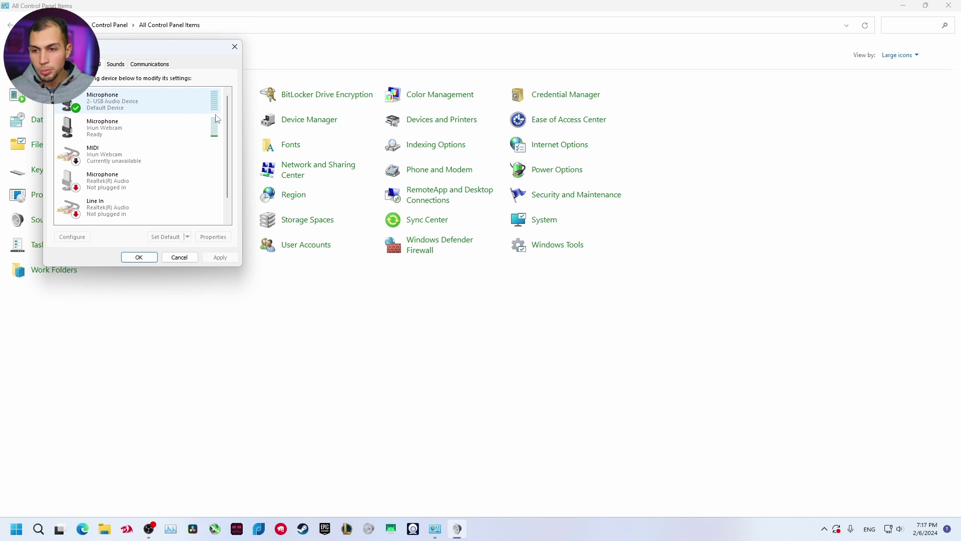
pyautogui.click(165, 109)
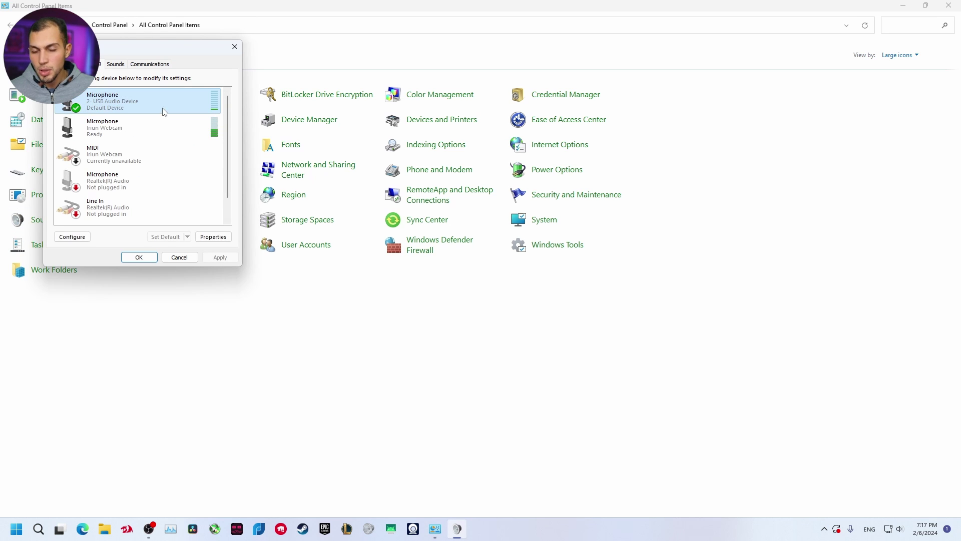
pyautogui.doubleClick(137, 102)
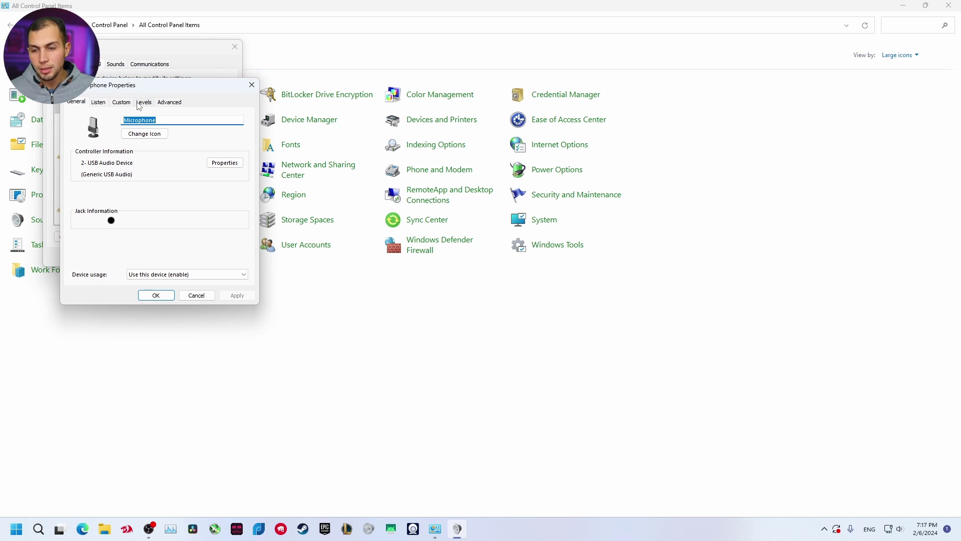
pyautogui.click(144, 103)
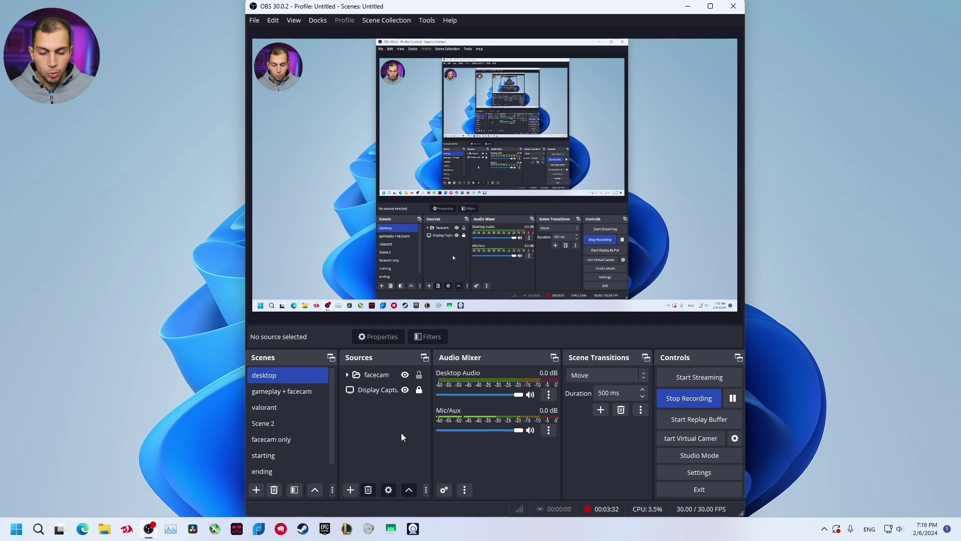
# Add a new Audio Input Capture source to the desktop scene using Microphone (2- USB Audio Device), and mute it in the mixer.
pyautogui.click(351, 490)
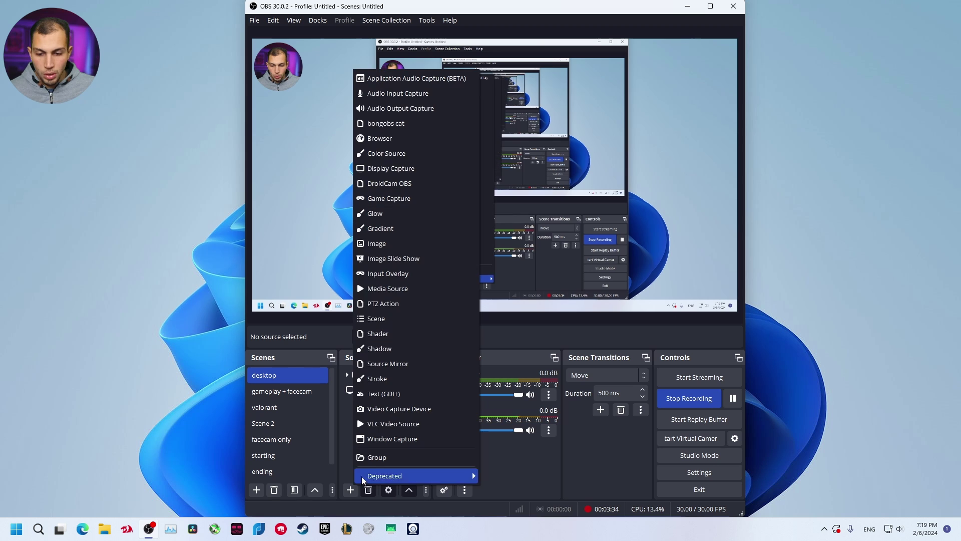
pyautogui.click(425, 93)
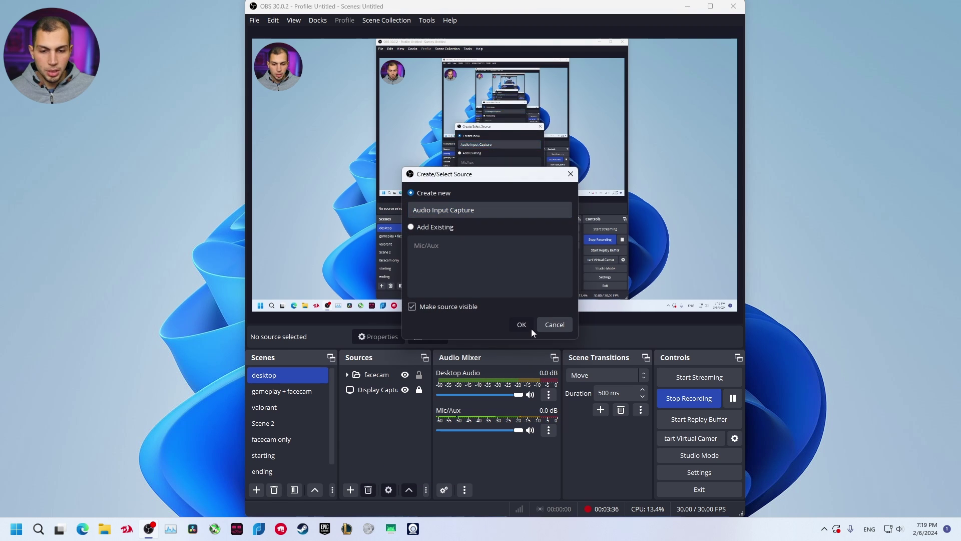
pyautogui.click(525, 325)
pyautogui.click(395, 139)
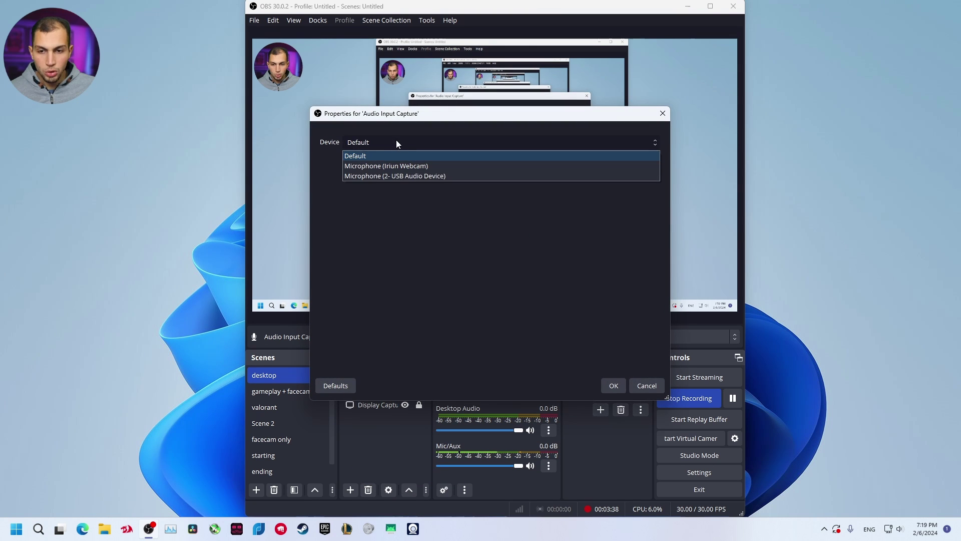
pyautogui.click(421, 178)
pyautogui.click(614, 385)
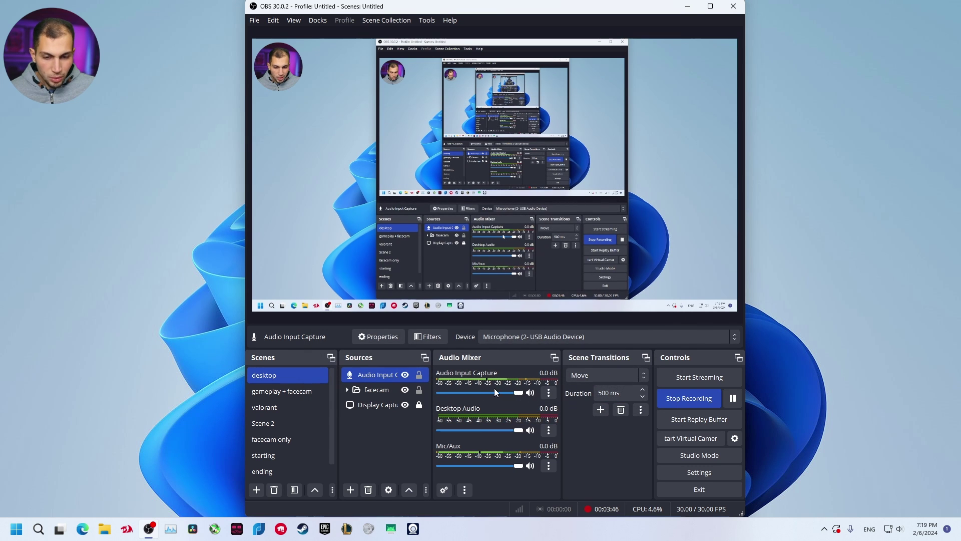
pyautogui.click(530, 392)
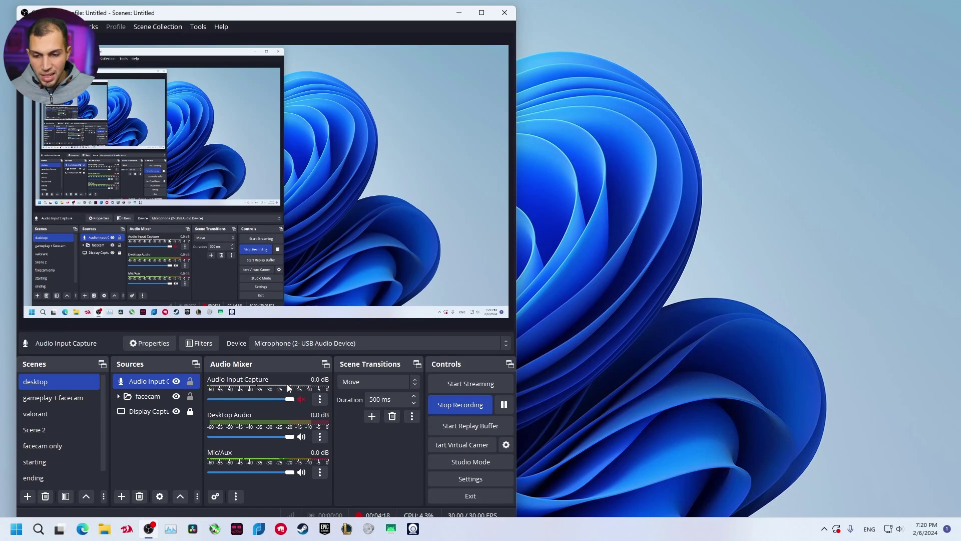
# Add a Noise Suppression filter to the Audio Input Capture source.
pyautogui.click(323, 403)
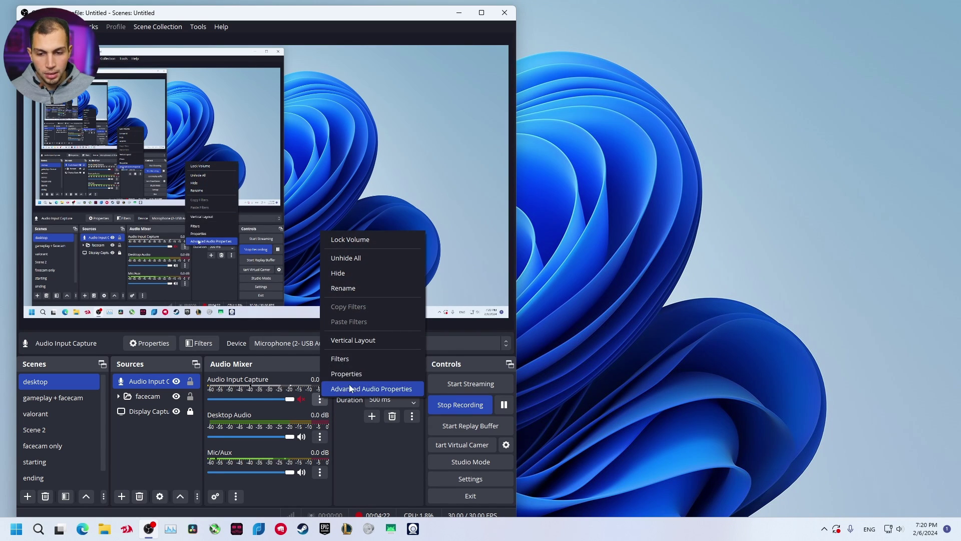
pyautogui.click(361, 359)
pyautogui.moveTo(245, 80); pyautogui.dragTo(701, 54)
pyautogui.click(515, 408)
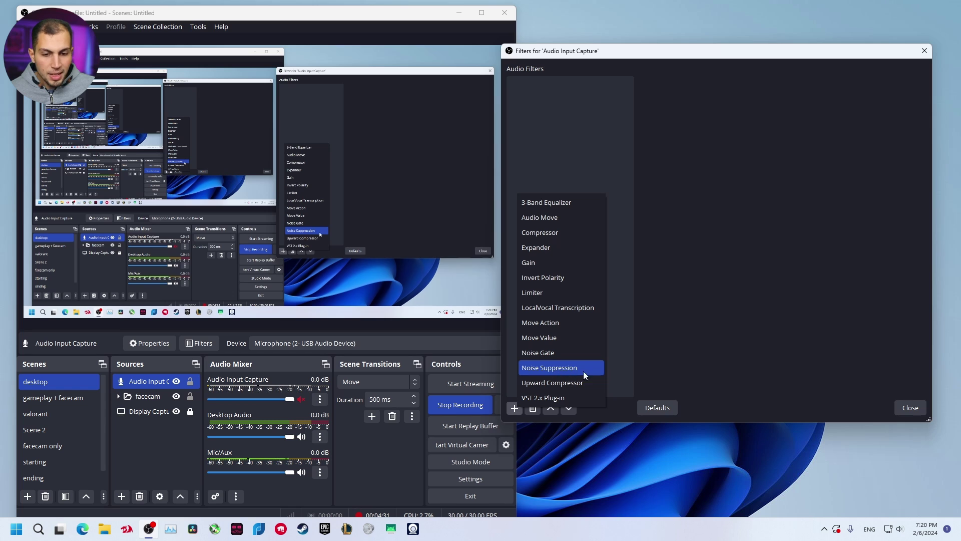
pyautogui.click(572, 368)
pyautogui.click(693, 250)
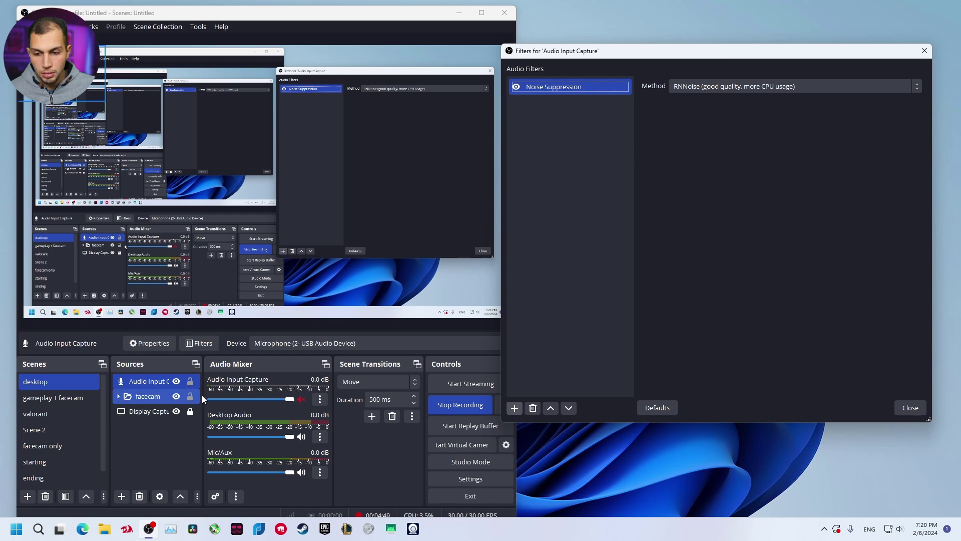
pyautogui.click(516, 86)
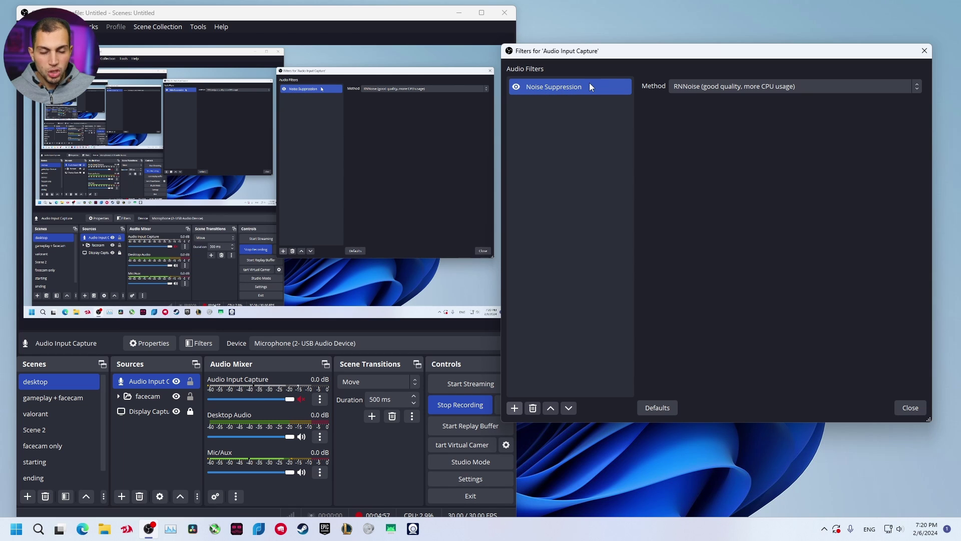
# Try the Speex (low CPU usage, low quality) suppression method and switch back to RNNoise (good quality, more CPU usage).
pyautogui.click(713, 89)
pyautogui.click(737, 107)
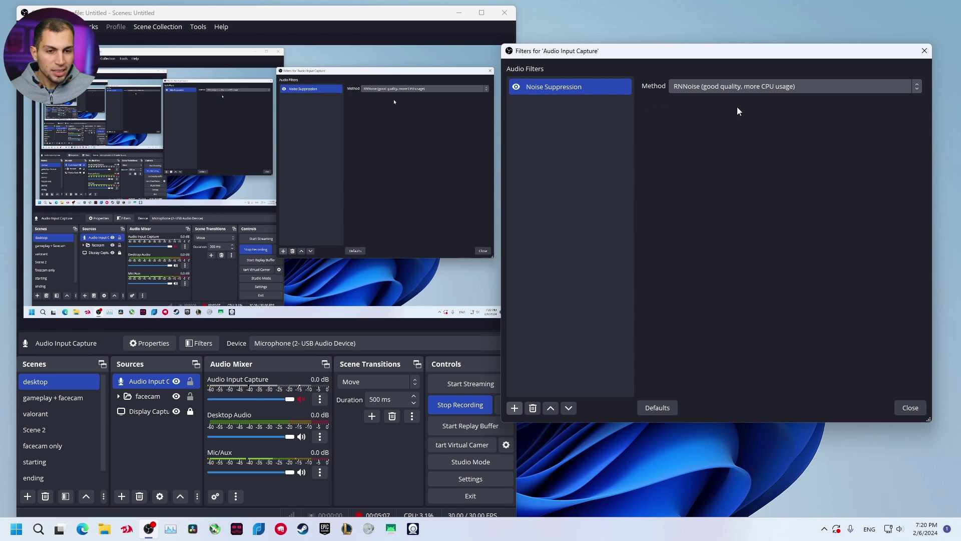
pyautogui.click(720, 89)
pyautogui.click(719, 99)
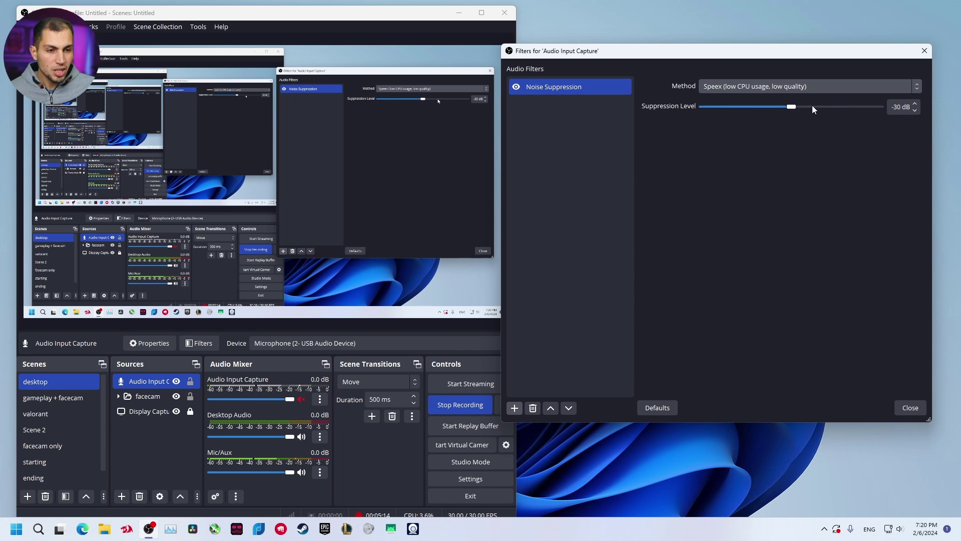
pyautogui.click(795, 88)
pyautogui.click(741, 108)
# Open the Mic/Aux filters and choose RNNoise (good quality, more CPU usage) as the Noise Suppression method.
pyautogui.click(320, 472)
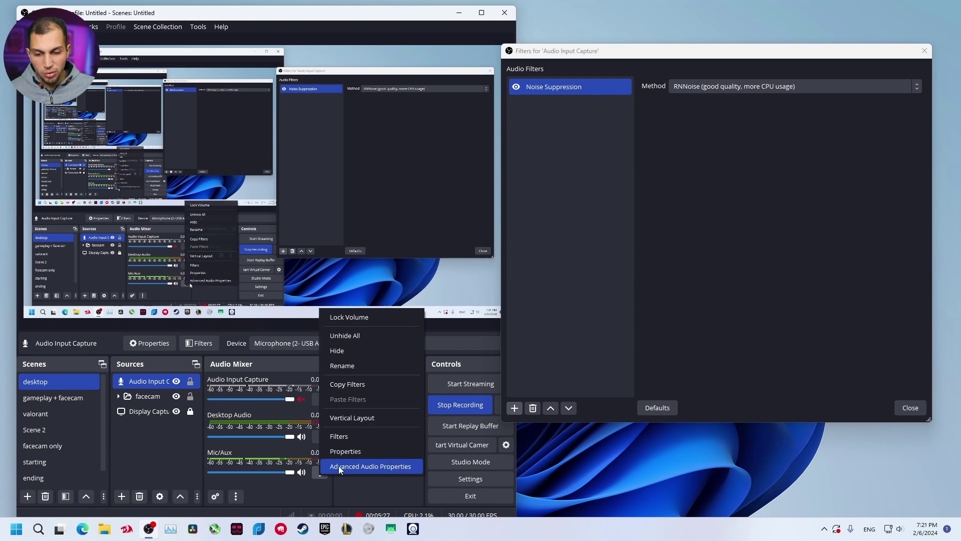
pyautogui.click(370, 435)
pyautogui.moveTo(305, 80); pyautogui.dragTo(754, 66)
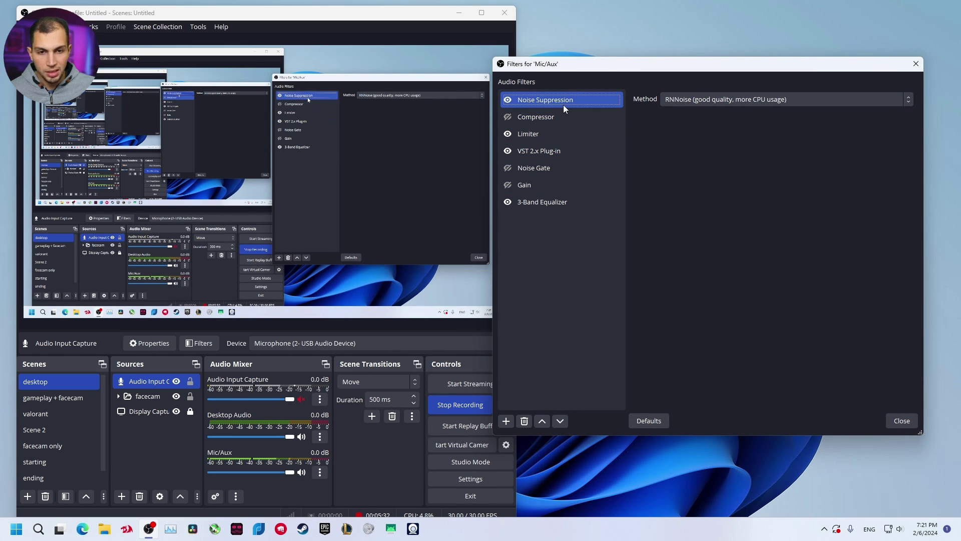
pyautogui.click(682, 101)
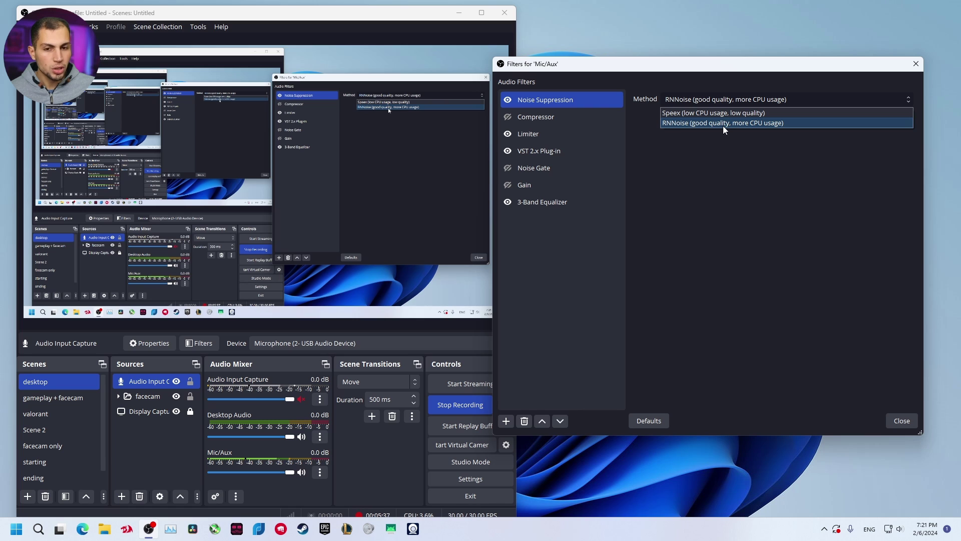
pyautogui.click(723, 125)
# Examine the Noise Gate filter's threshold and timing settings on Mic/Aux, and disable that filter.
pyautogui.click(580, 168)
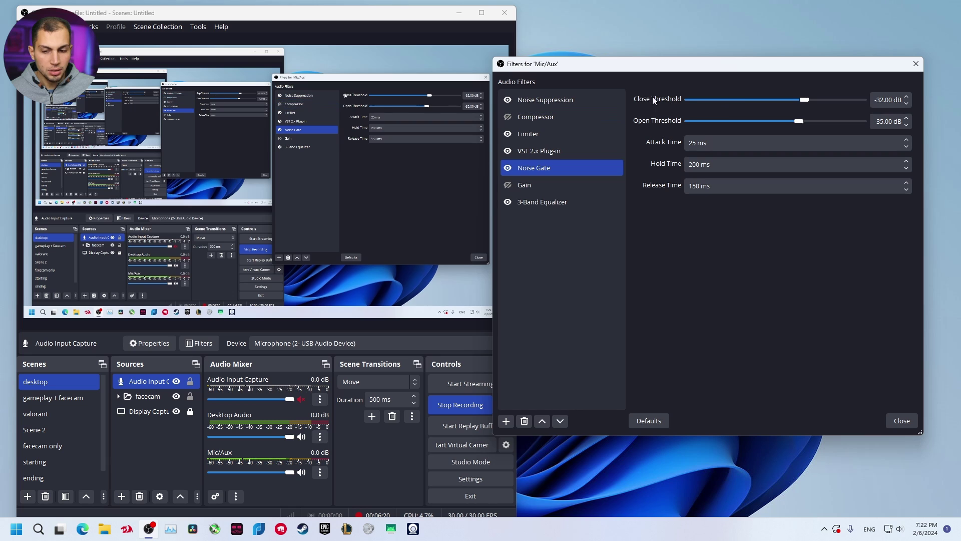
pyautogui.click(507, 167)
# Look over the Mic/Aux filter list from Noise Suppression to 3-Band Equalizer, returning to Noise Suppression.
pyautogui.click(550, 99)
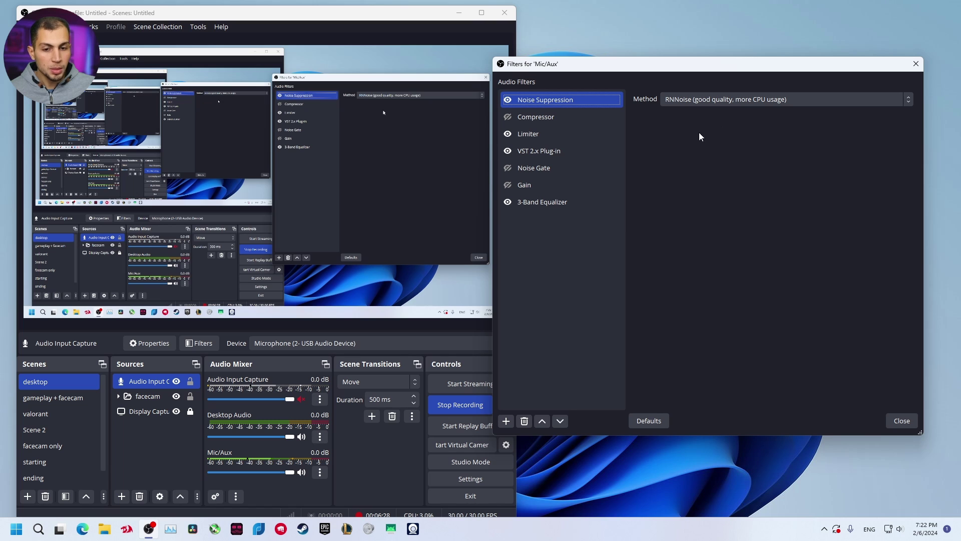
pyautogui.click(579, 201)
pyautogui.click(608, 98)
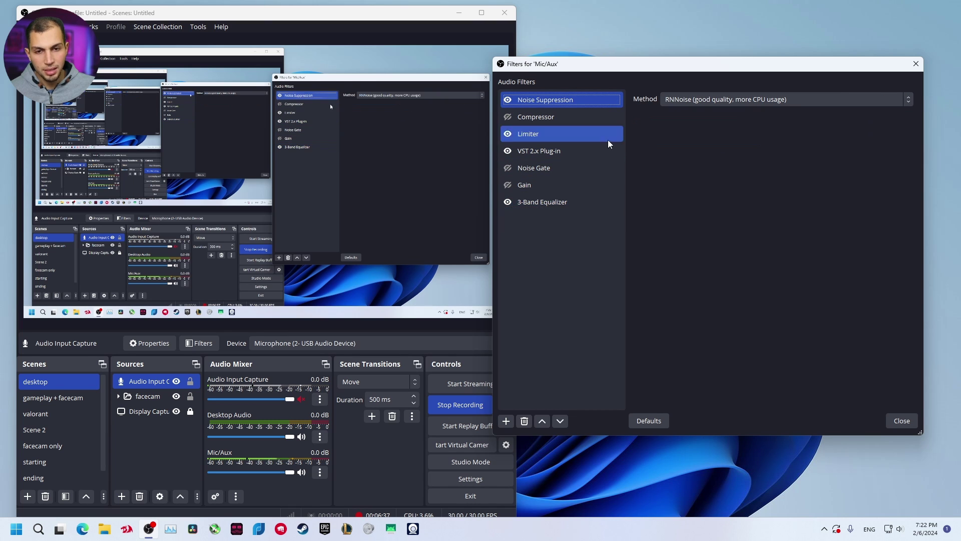
pyautogui.click(590, 206)
pyautogui.click(551, 101)
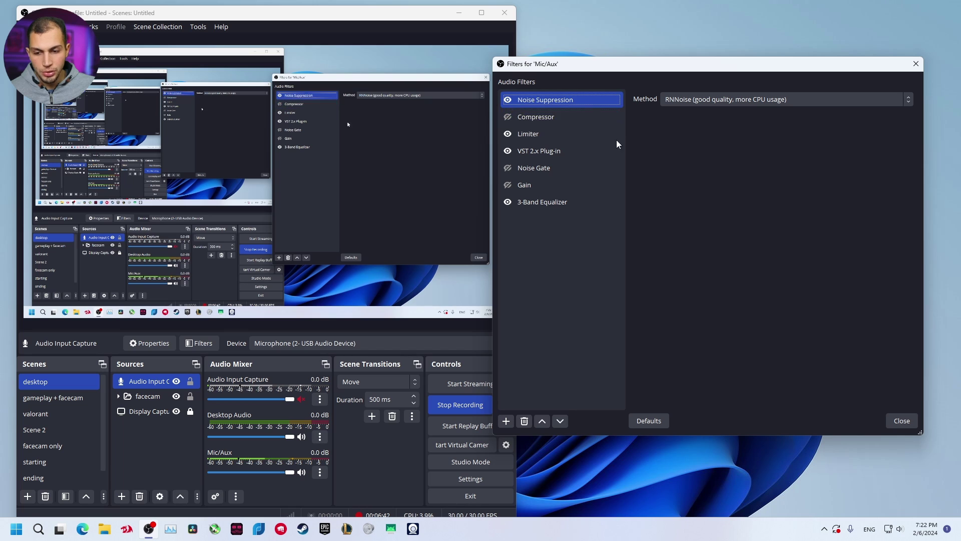
# Disable Noise Suppression on Mic/Aux to compare the sound, re-enable it, and close the filters window.
pyautogui.click(507, 100)
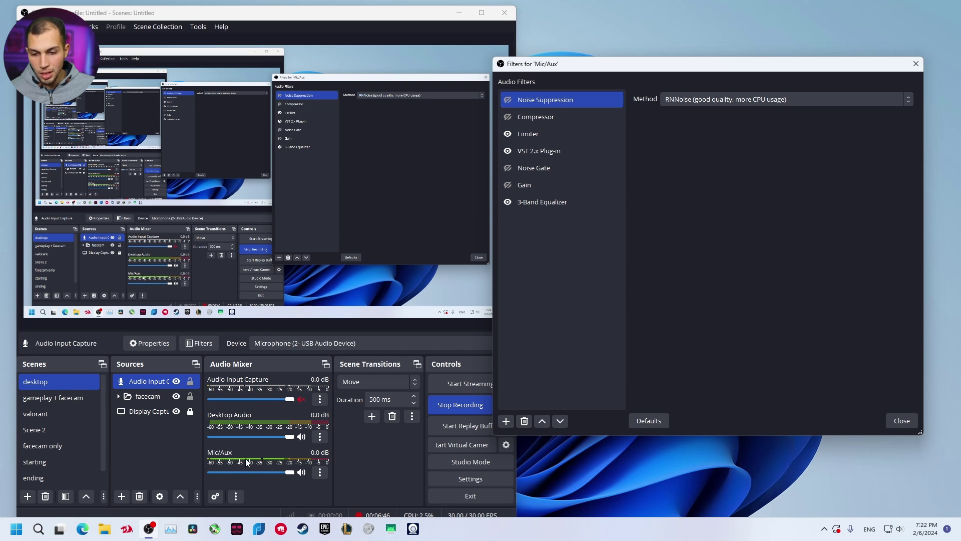
pyautogui.click(507, 101)
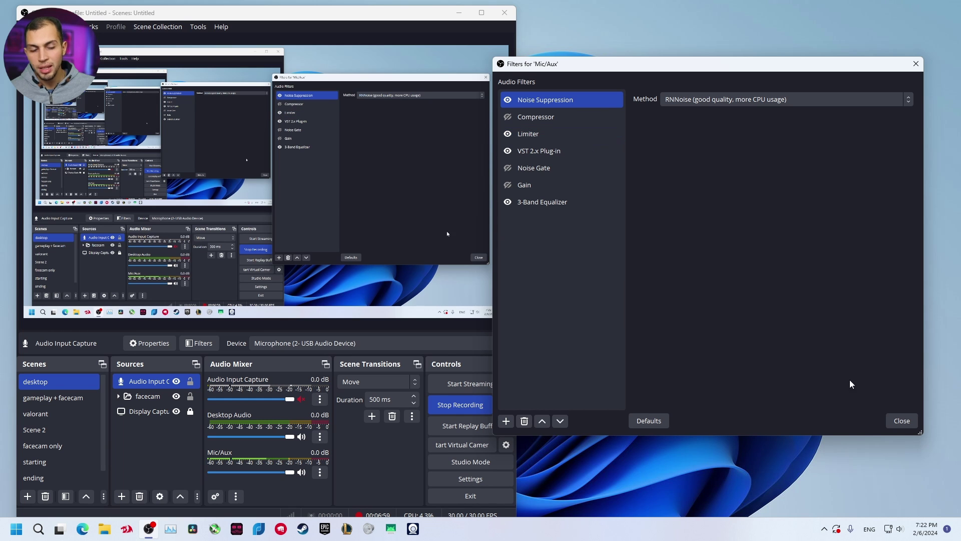
pyautogui.click(901, 421)
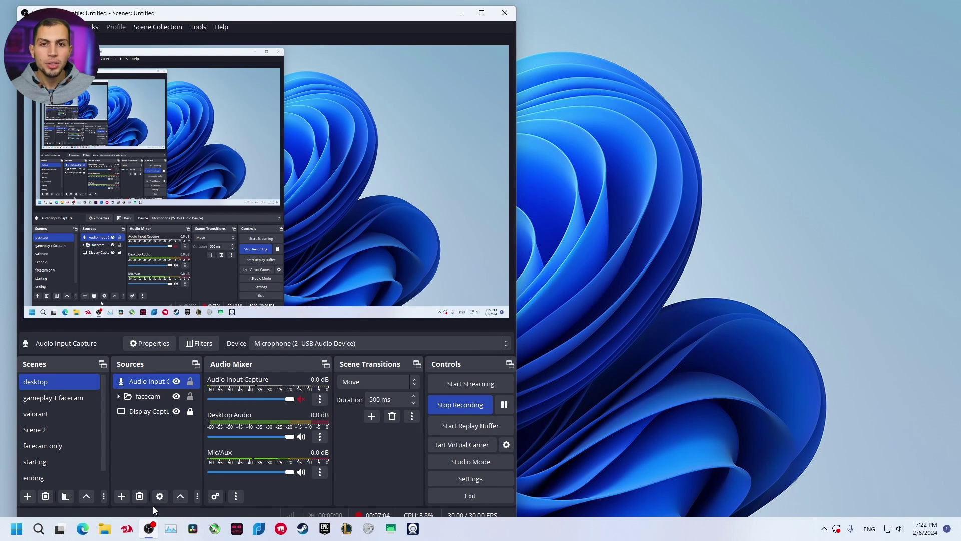